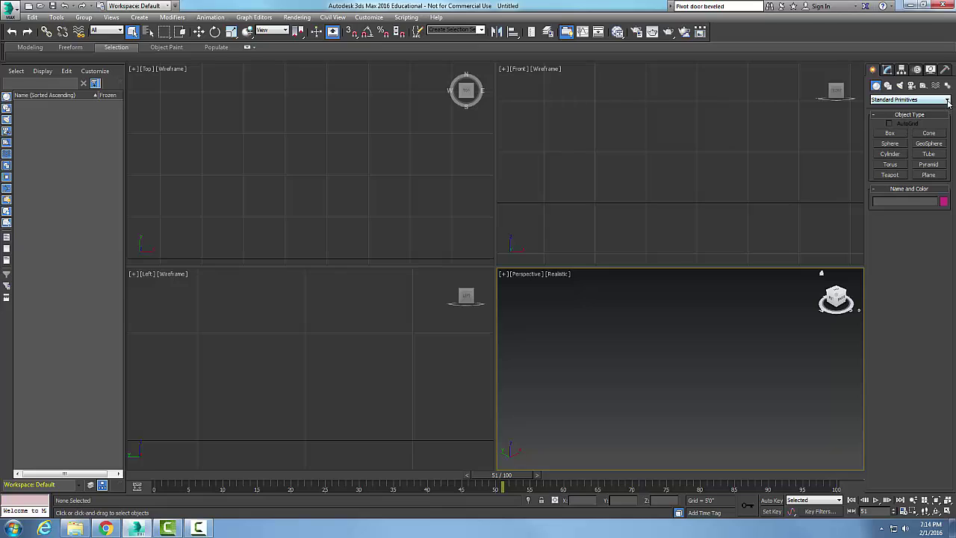
Step: Switch the Create panel's object category from Standard Primitives to Doors
left_click(946, 100)
left_click(887, 147)
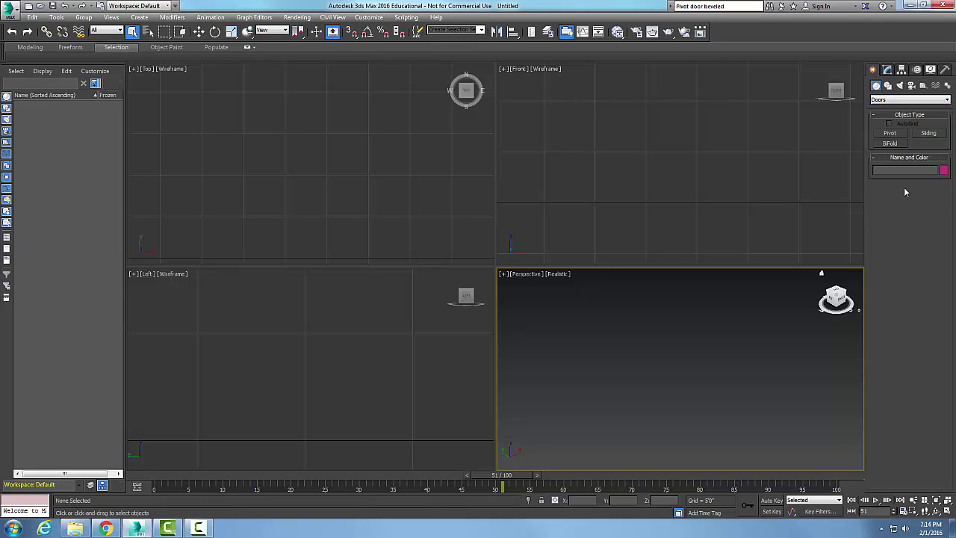
Step: Draw a BiFold door in the Top viewport, setting its width, depth and 7'5 8/16" height
left_click(891, 144)
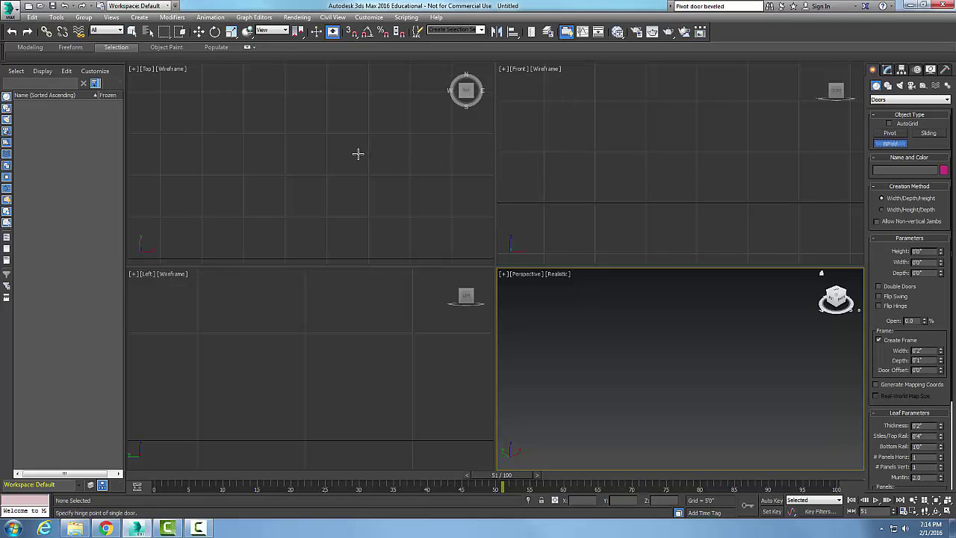
left_click(214, 145)
left_click_drag(214, 145, 241, 144)
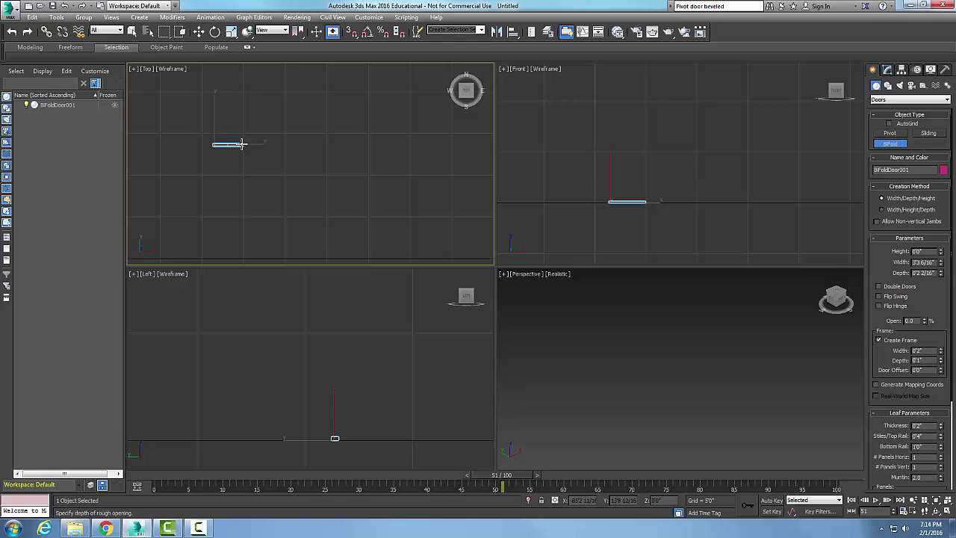
left_click(241, 144)
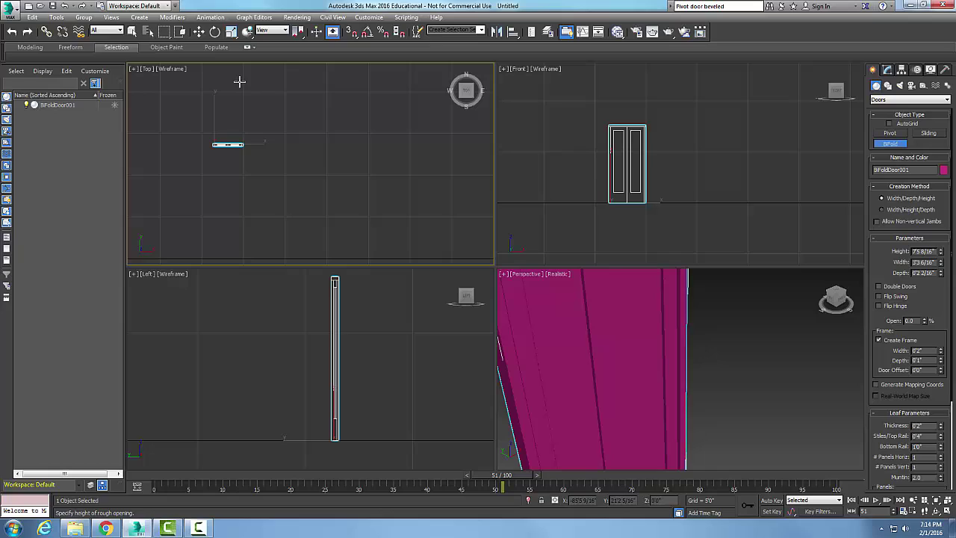
left_click(239, 82)
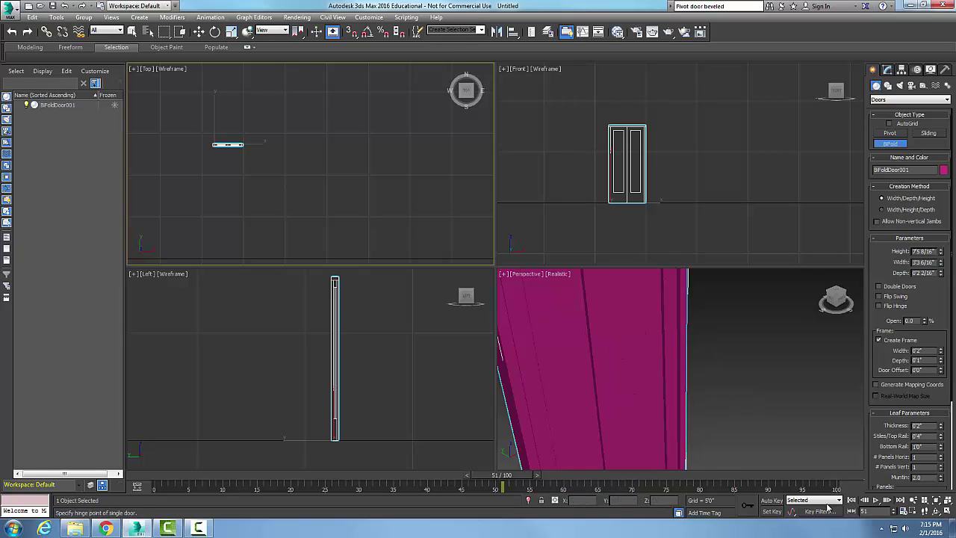
Step: Cancel the accidental second door in the Perspective view and exit door creation
left_click(946, 514)
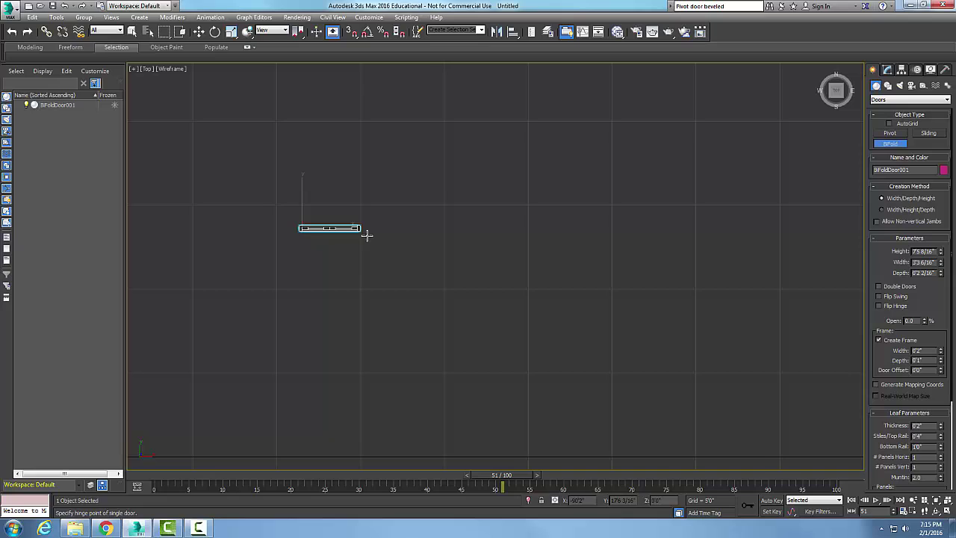
left_click(947, 514)
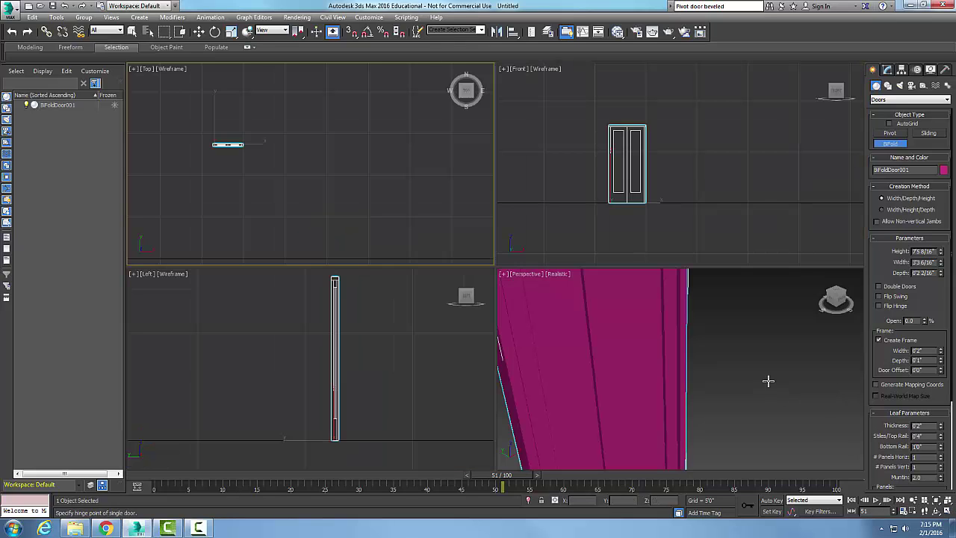
left_click_drag(767, 381, 792, 411)
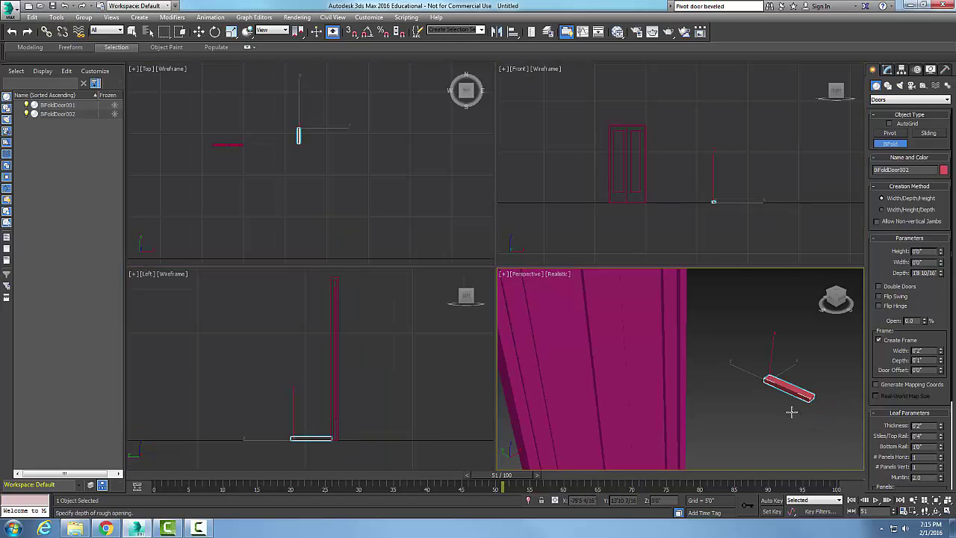
right_click(791, 410)
right_click(790, 407)
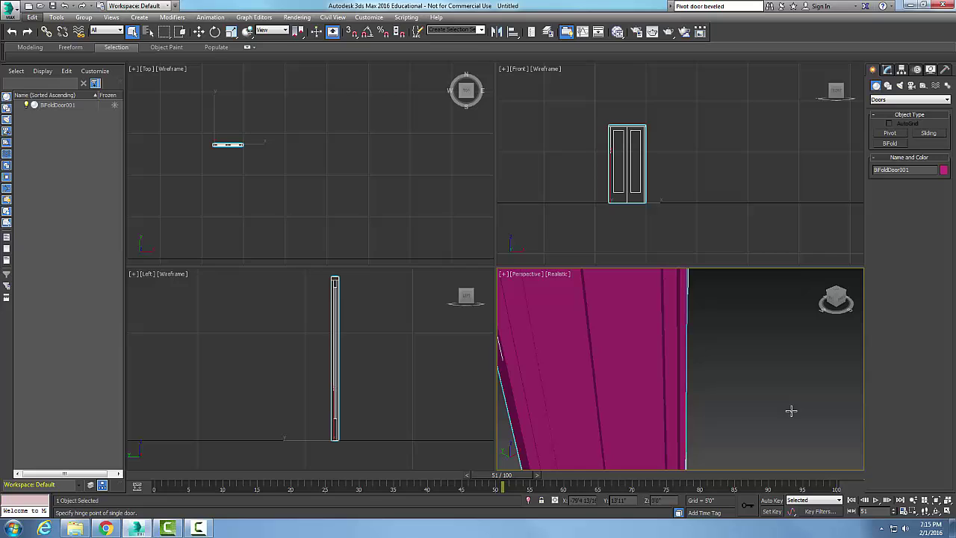
Step: Maximize the Perspective view, frame the whole door with Zoom Extents All, and select it
left_click(946, 512)
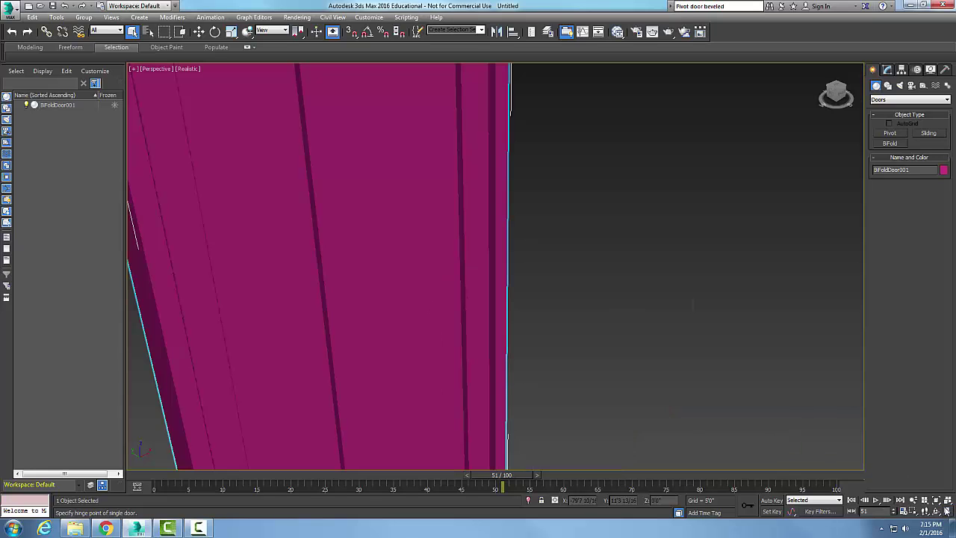
left_click(531, 290)
scroll(531, 290, "down", 10)
scroll(535, 291, "up", 10)
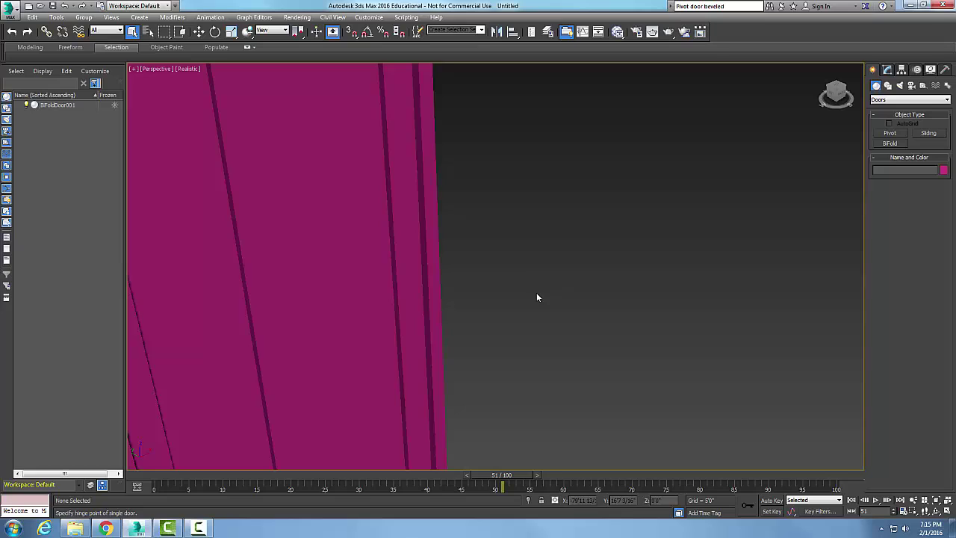
scroll(536, 297, "down", 10)
scroll(536, 296, "up", 10)
middle_click_drag(537, 294, 541, 295)
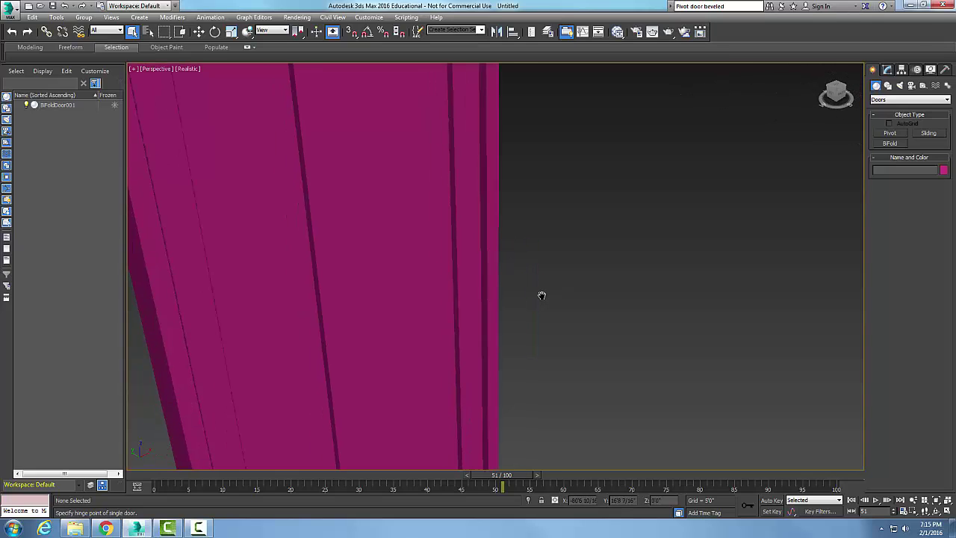
scroll(541, 296, "down", 10)
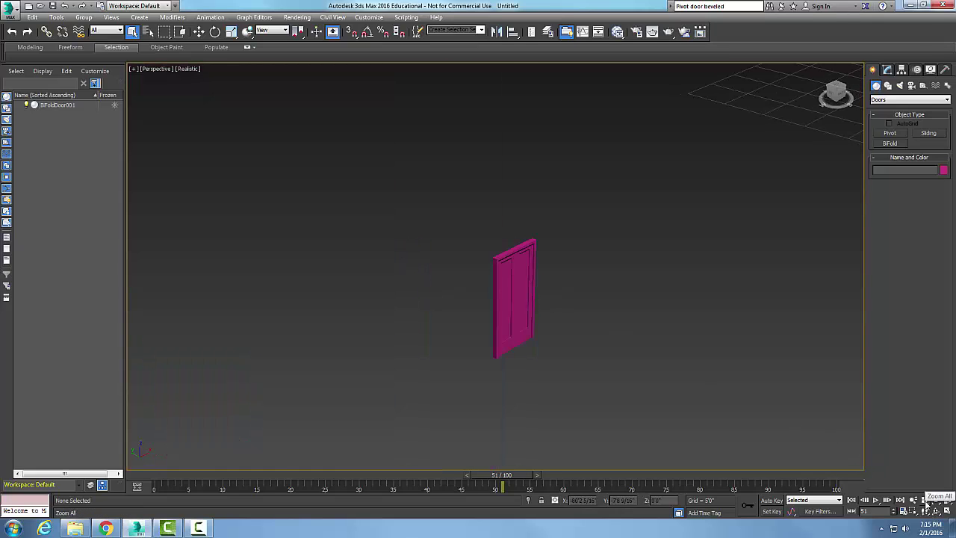
left_click(925, 502)
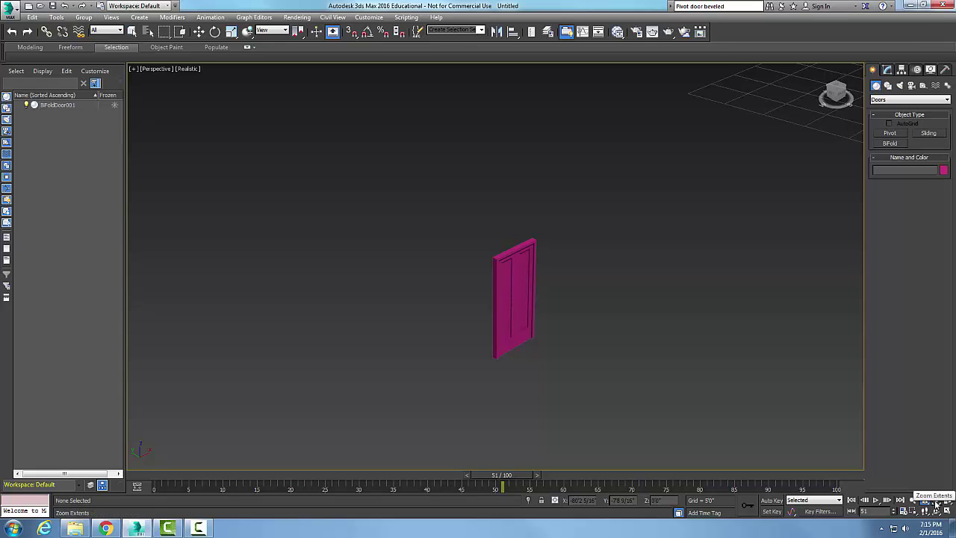
left_click(946, 504)
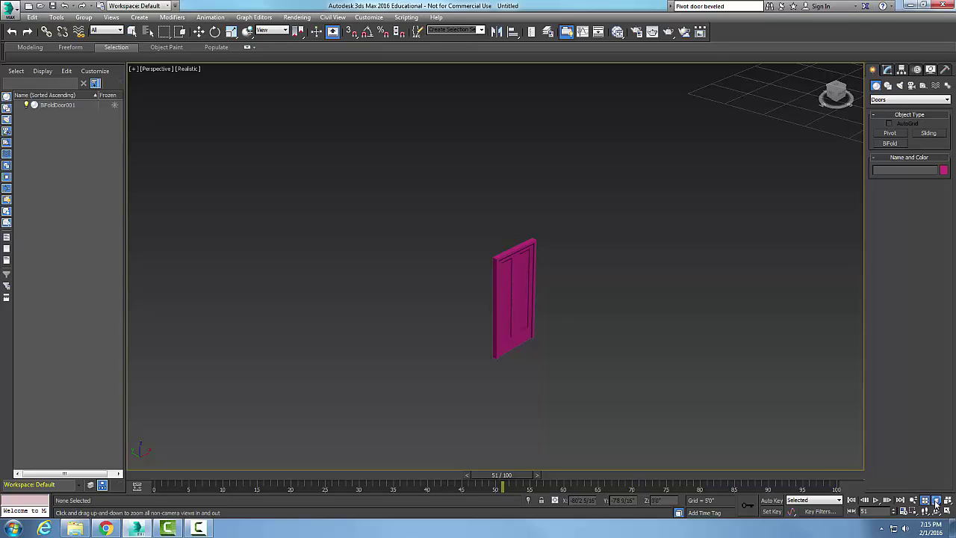
right_click(564, 281)
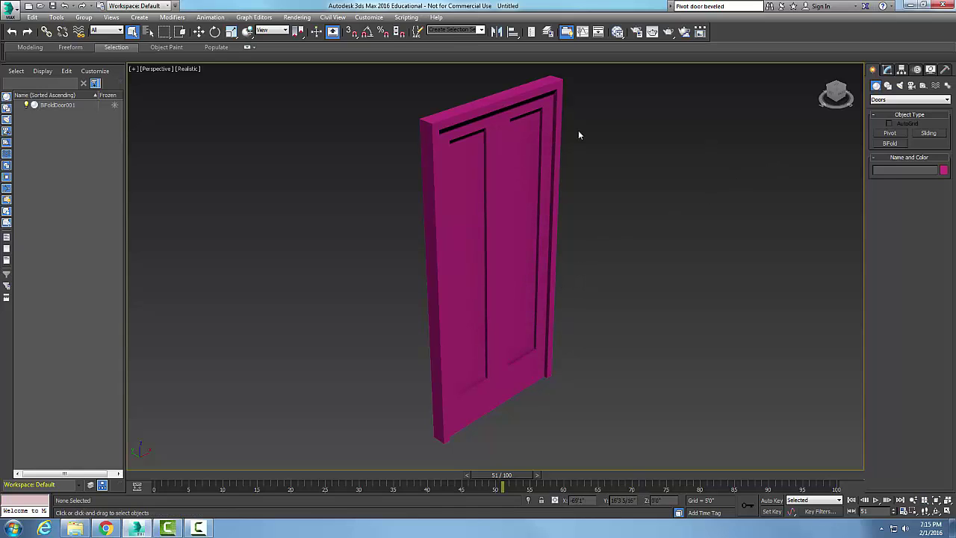
left_click(554, 136)
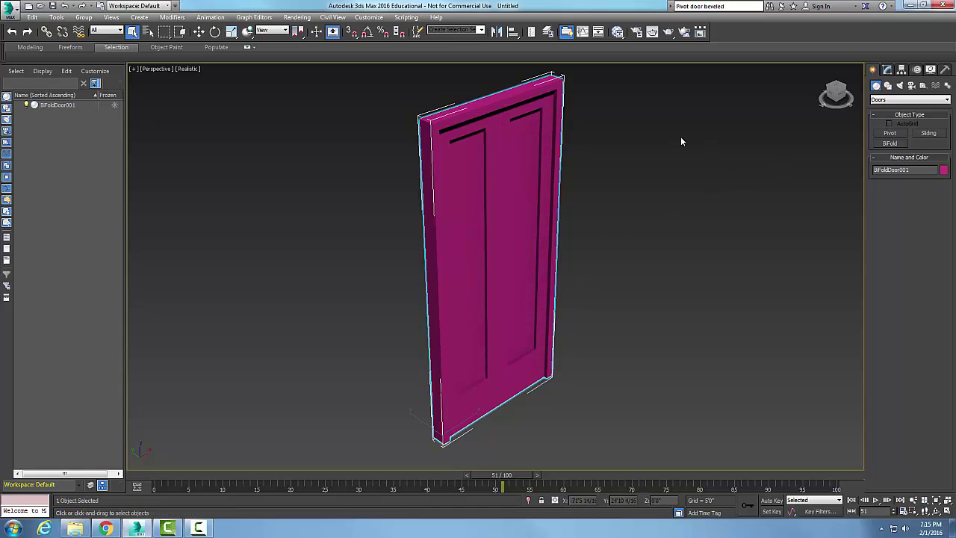
Step: Set the door's height to 6'8" in the Modify panel parameters
left_click(886, 68)
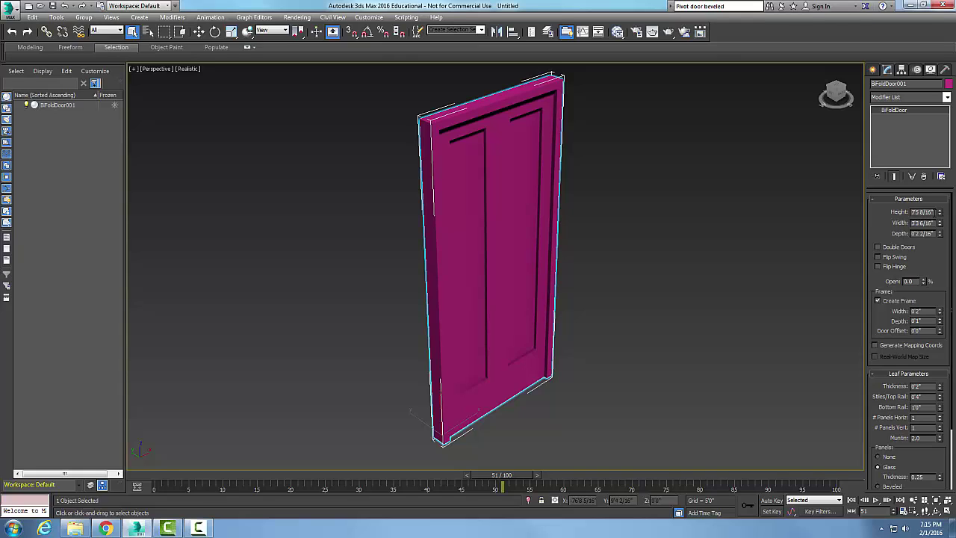
key("BackSpace")
type("6")
left_click_drag(916, 212, 931, 212)
key("BackSpace")
type("0")
key("Tab")
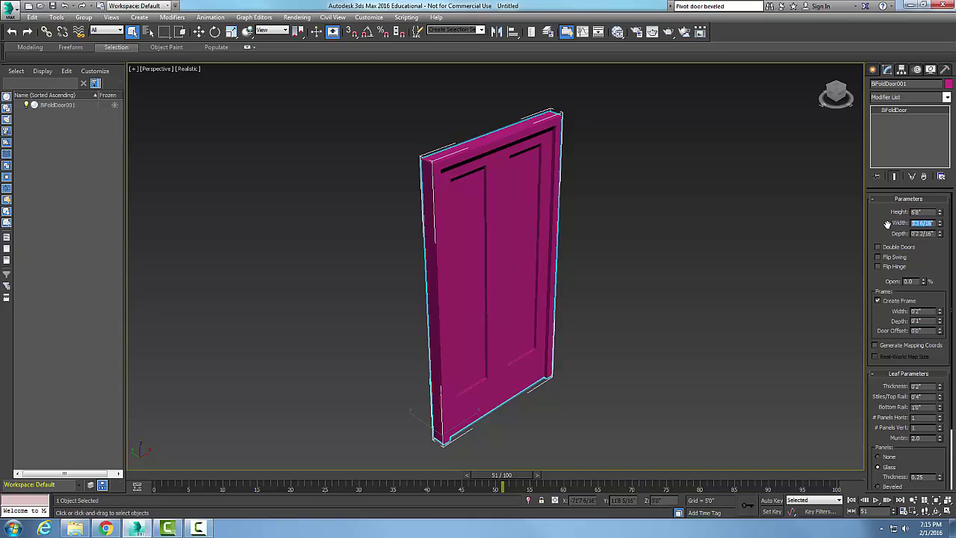
Step: Narrow the width to about 3'0" and enter 2/16 for the depth
left_click_drag(939, 223, 939, 227)
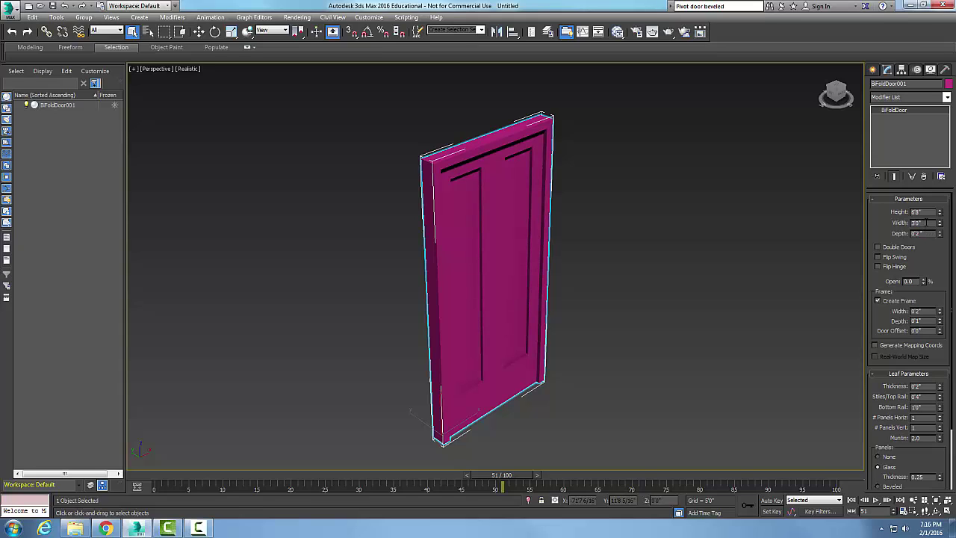
type("2/16")
key("Return")
left_click(927, 224)
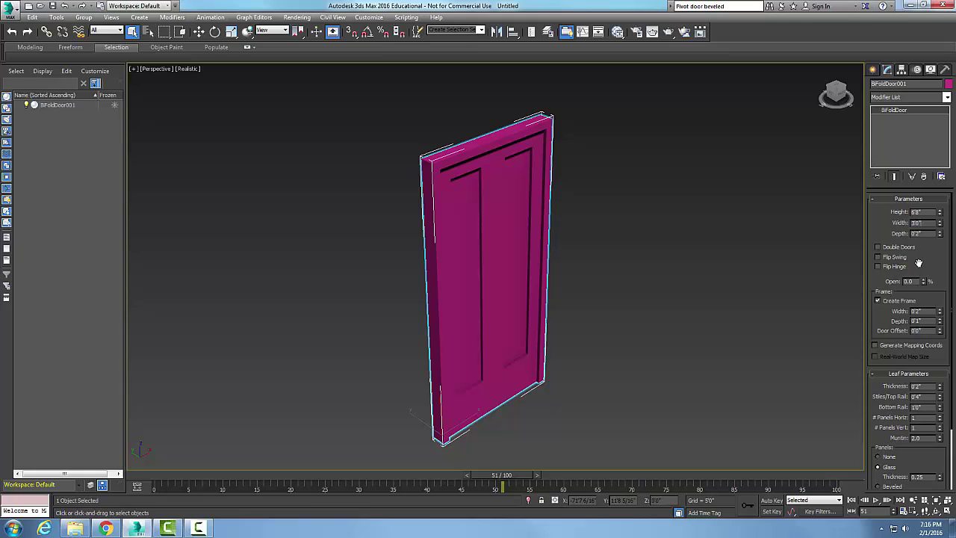
Step: Make the BiFold door a double door and open it 45%
left_click(877, 247)
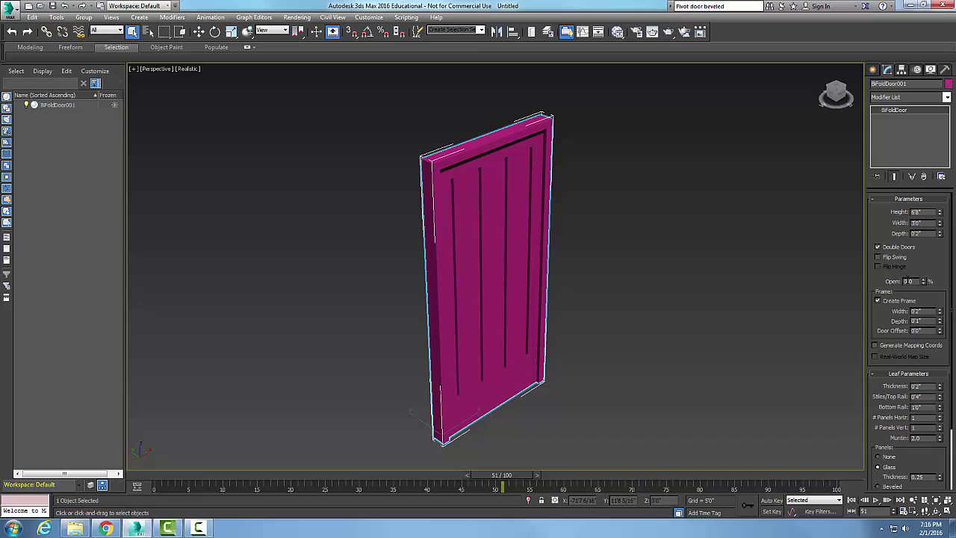
double_click(904, 280)
type("45")
key("Return")
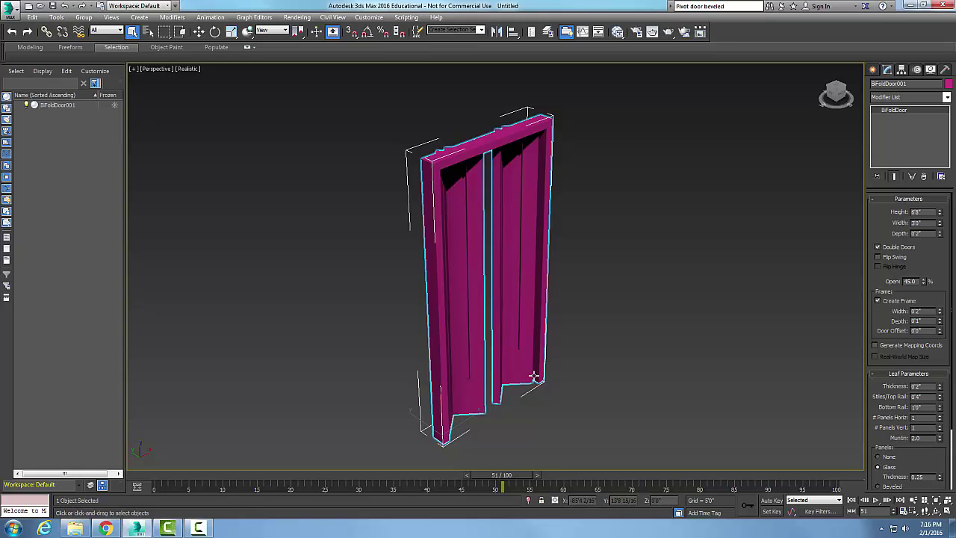
Step: Compare Flip Swing on and off, leaving it unflipped, then turn off Double Doors
left_click(878, 257)
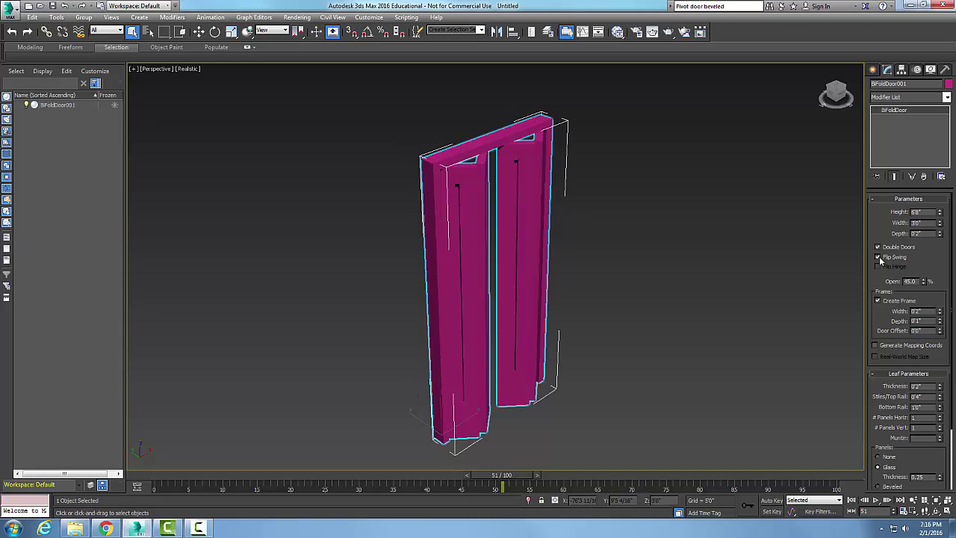
left_click(878, 257)
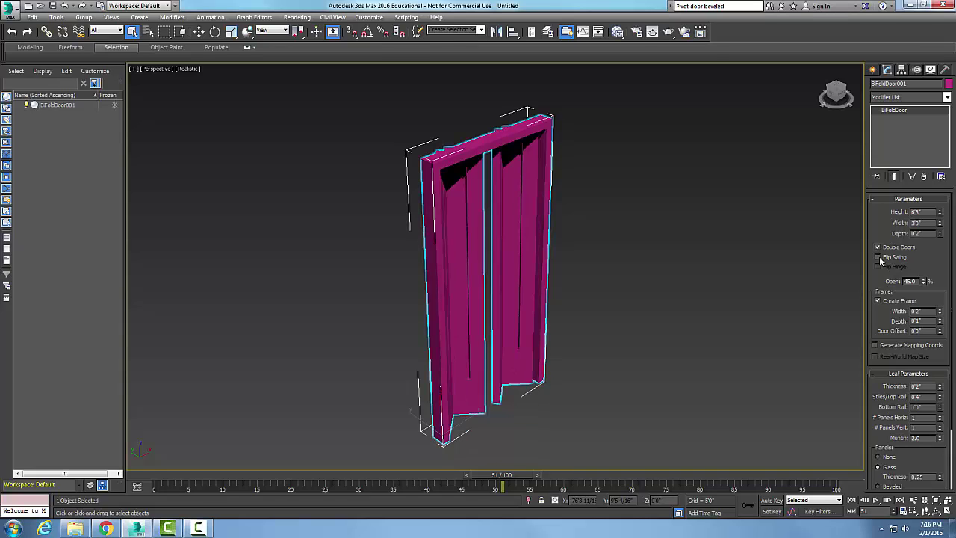
left_click(878, 257)
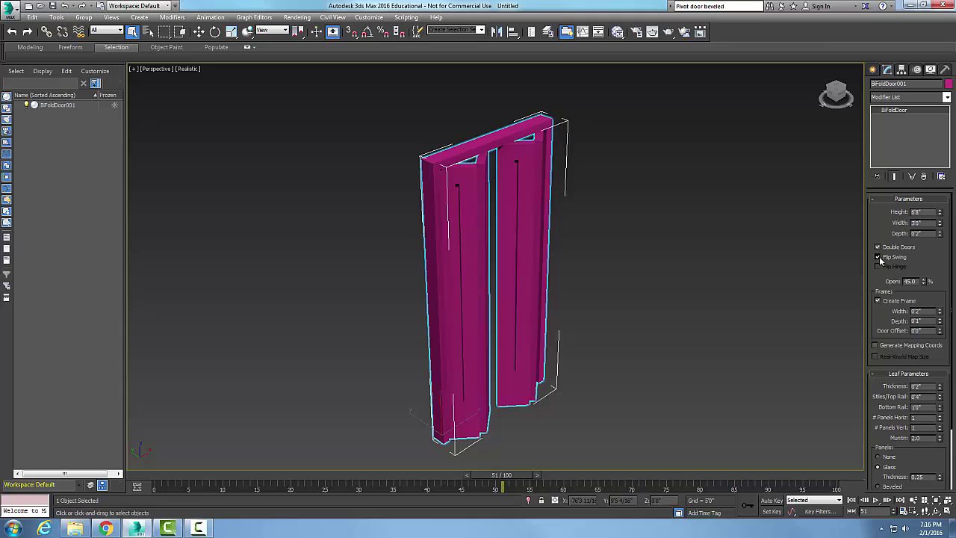
left_click(879, 257)
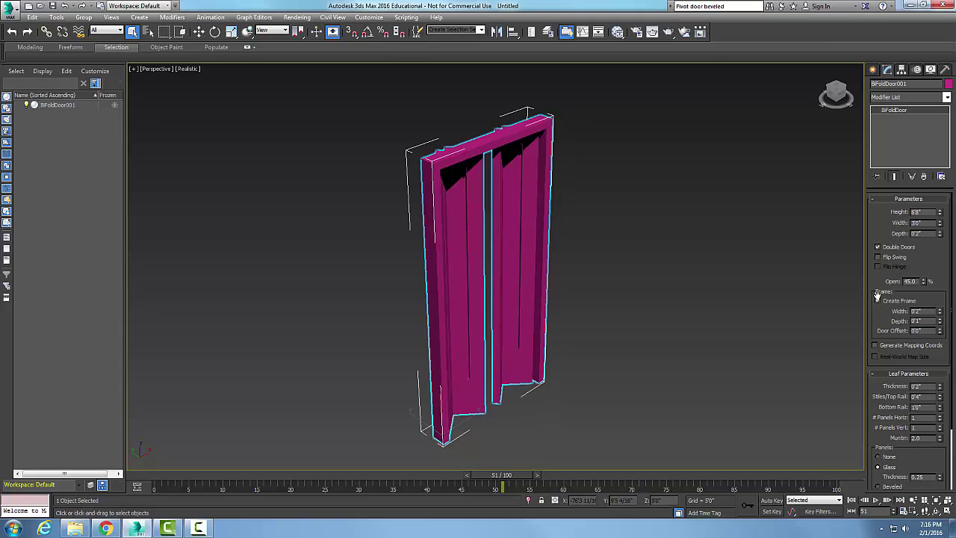
left_click(877, 247)
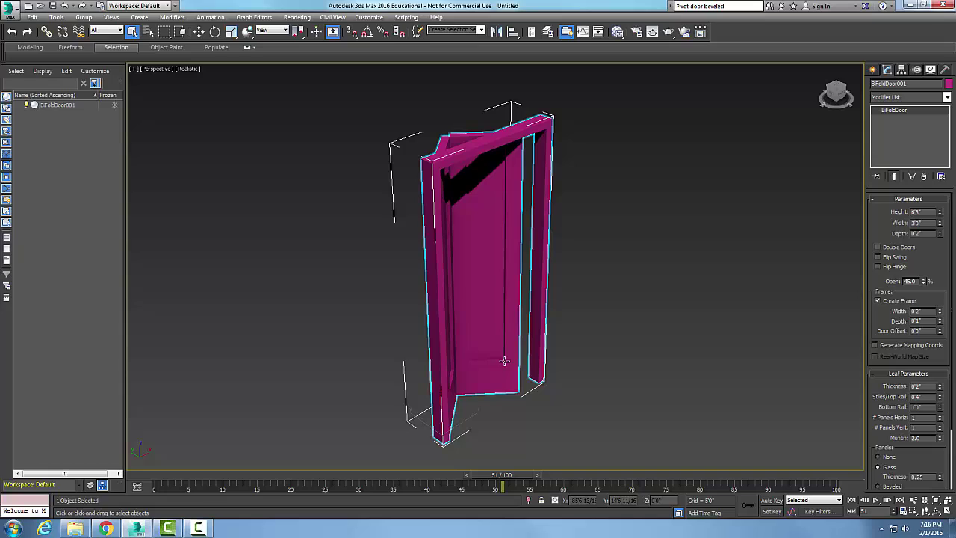
Step: Try Flip Hinge on and off twice, leaving it unflipped, then re-enable Double Doors
left_click(878, 267)
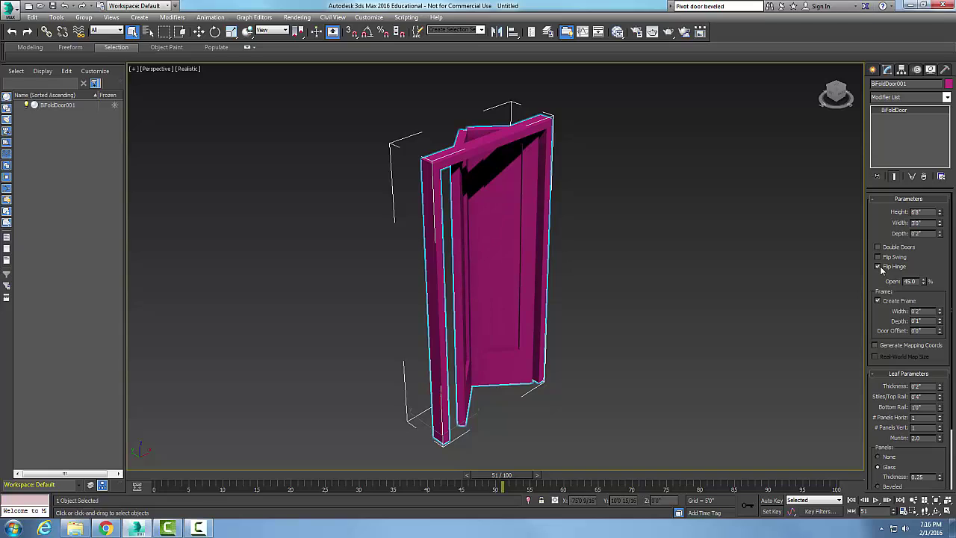
left_click(878, 267)
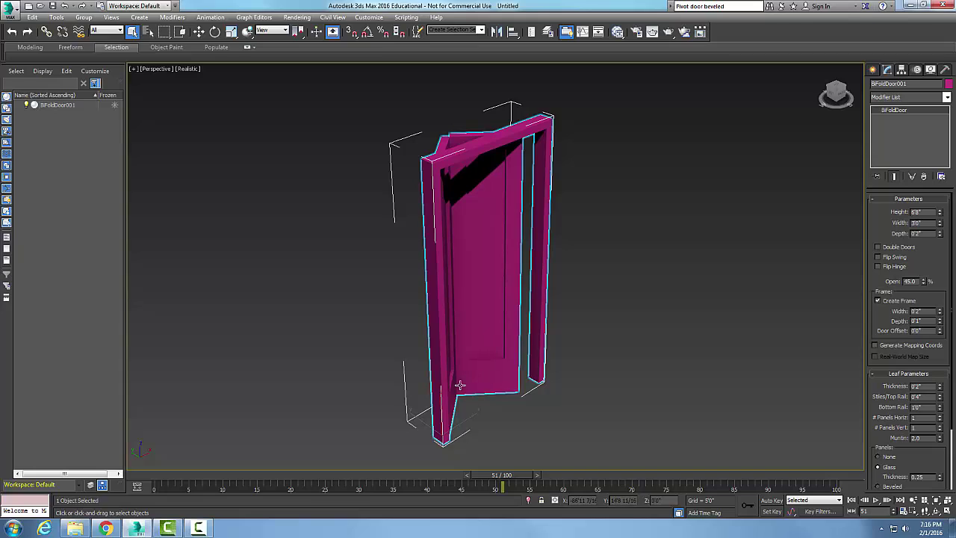
left_click(878, 266)
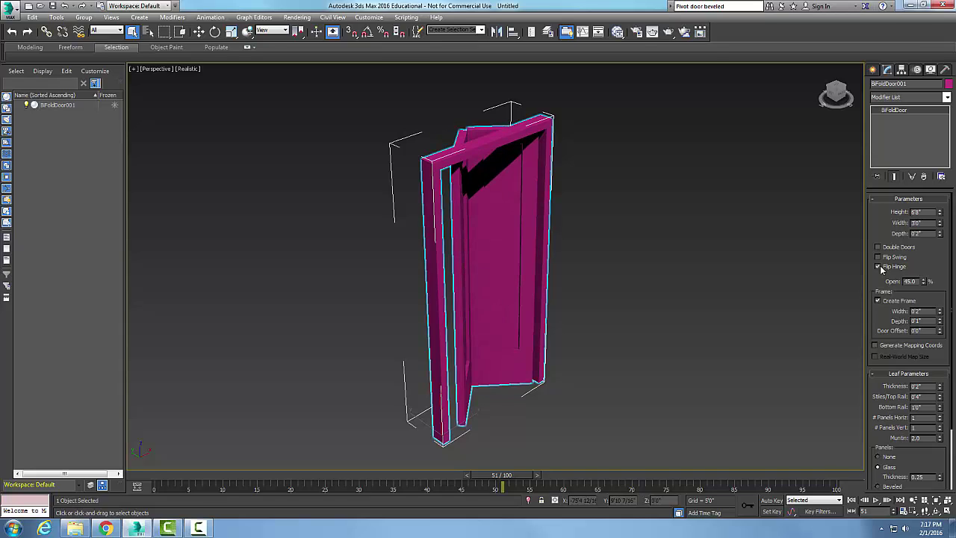
left_click(878, 267)
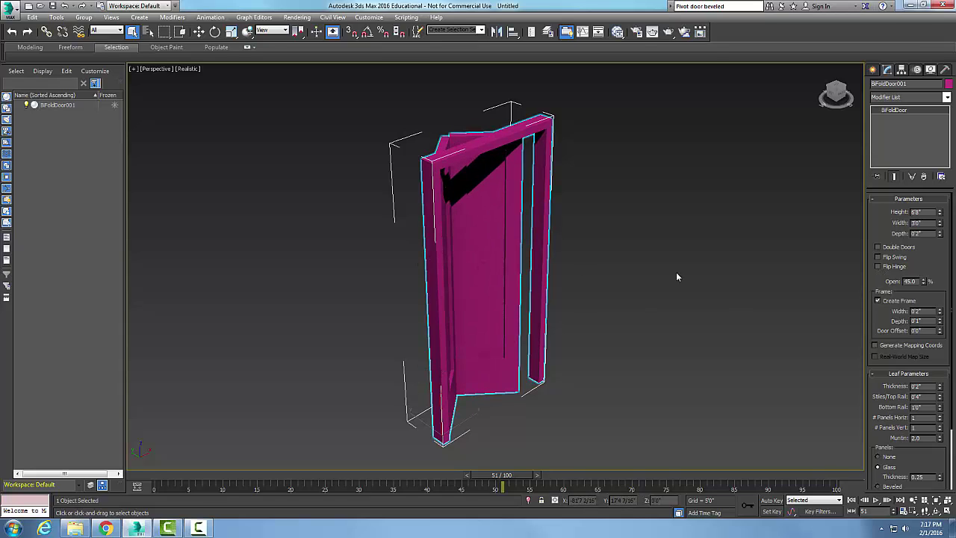
left_click(878, 247)
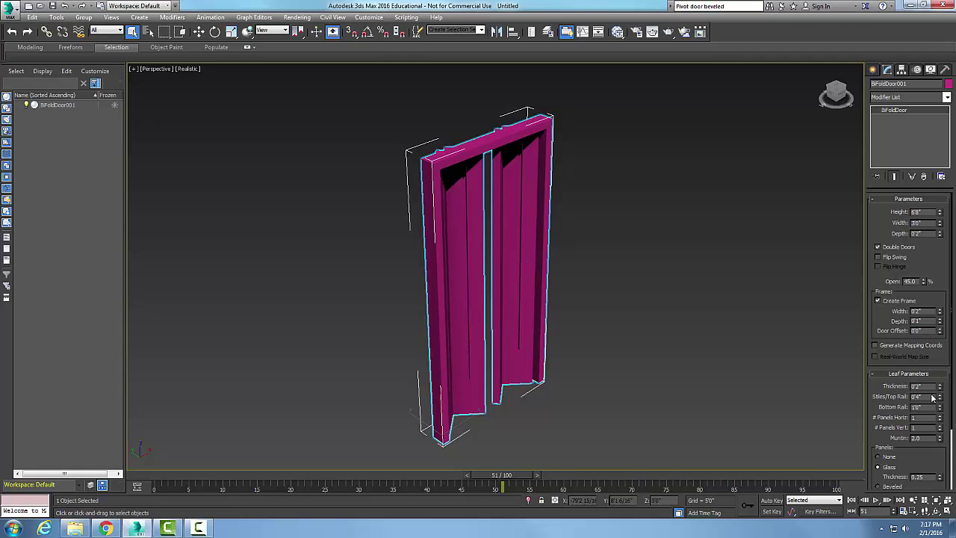
Step: Give the leaves 2 horizontal by 3 vertical beveled panels at a 45.0 bevel angle
scroll(925, 440, "down", 2)
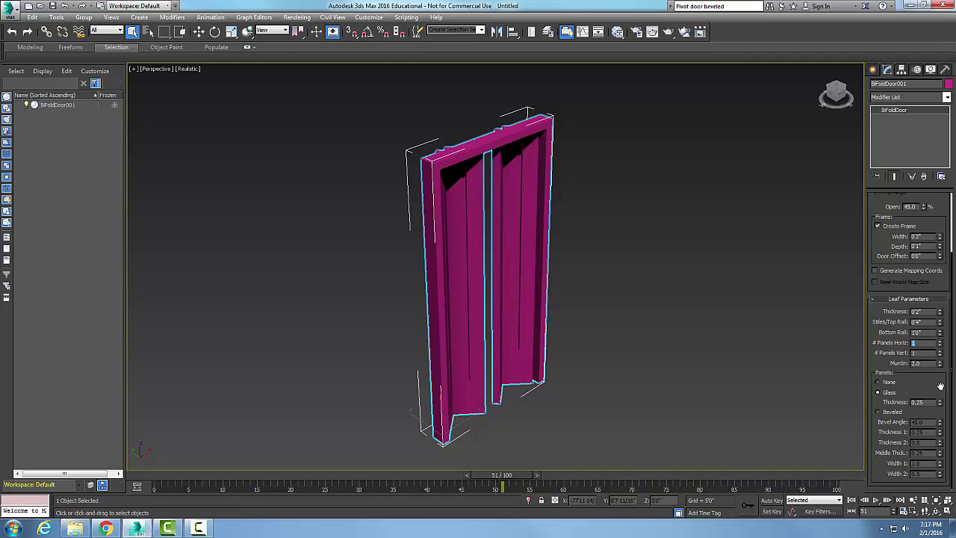
left_click(919, 352)
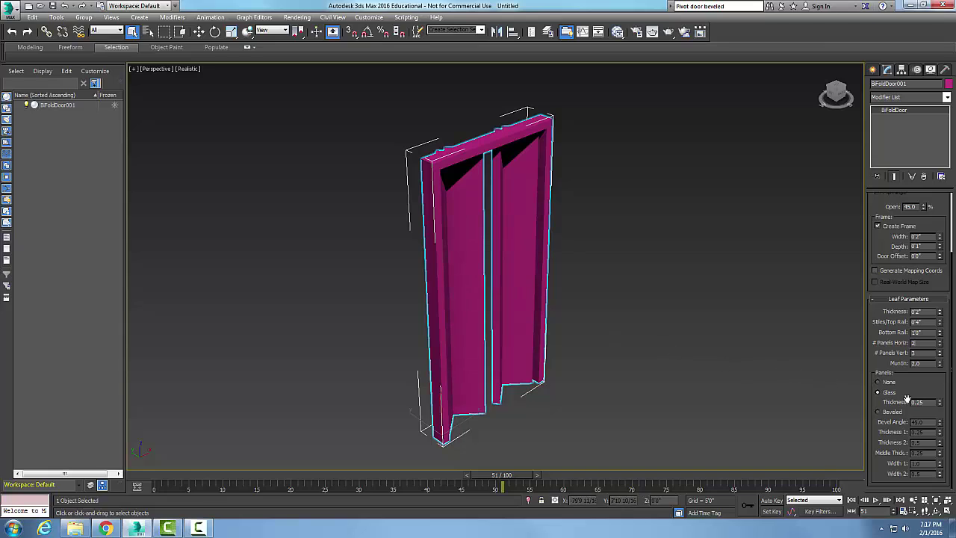
left_click(878, 411)
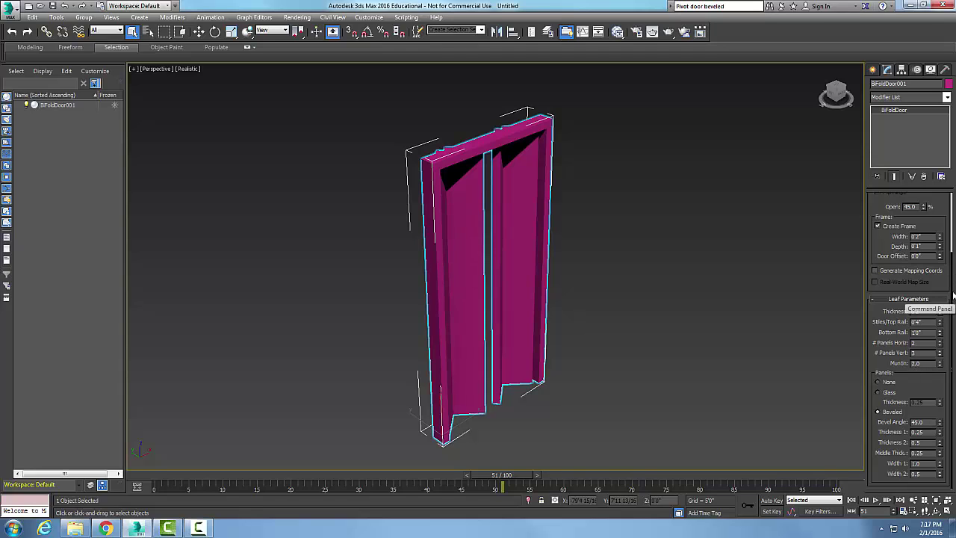
scroll(948, 255, "up", 2)
Step: Turn off Double Doors for a single leaf and return to the Create panel's Doors options
scroll(948, 255, "up", 2)
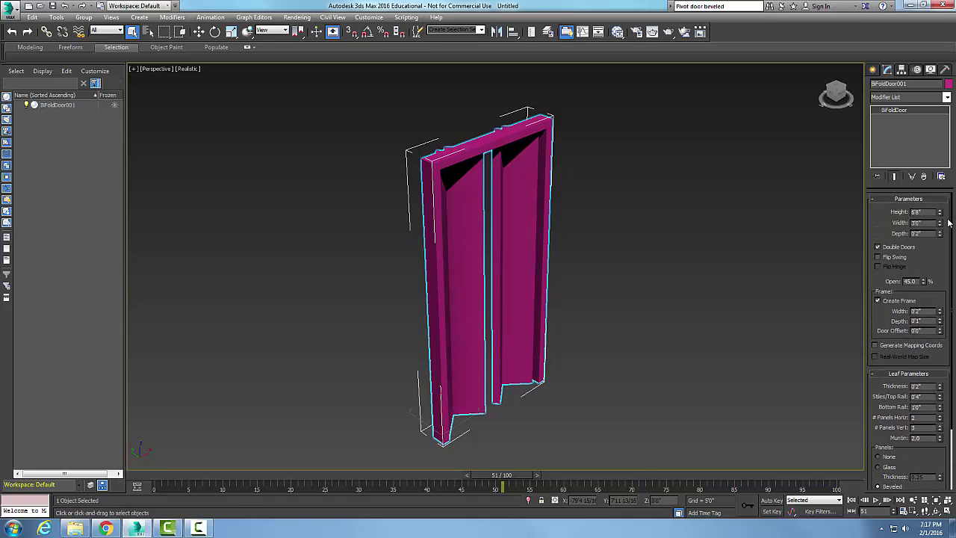
left_click(878, 247)
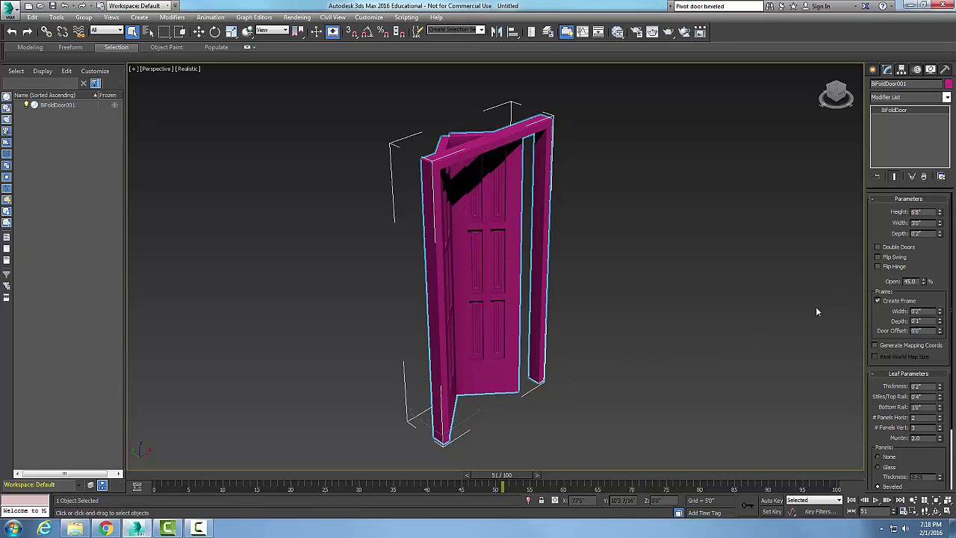
left_click(873, 70)
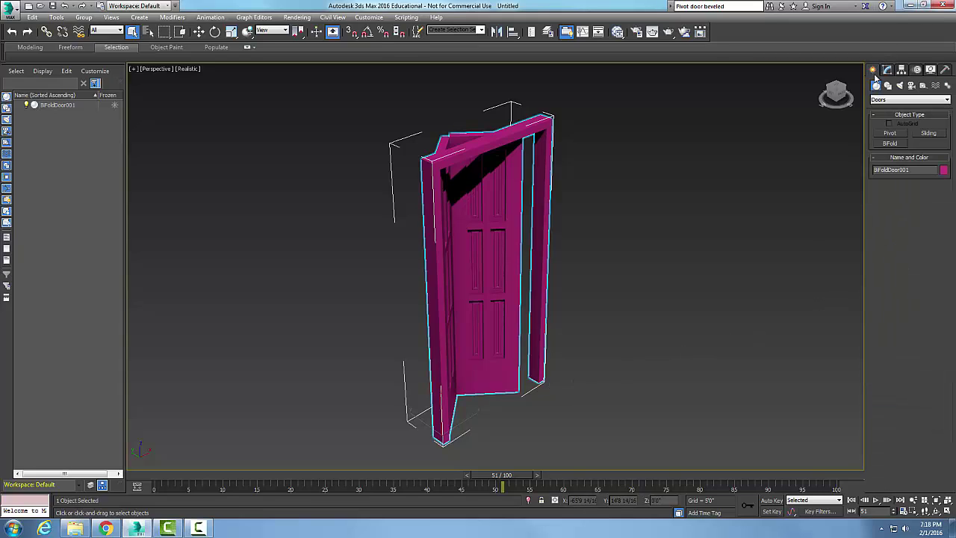